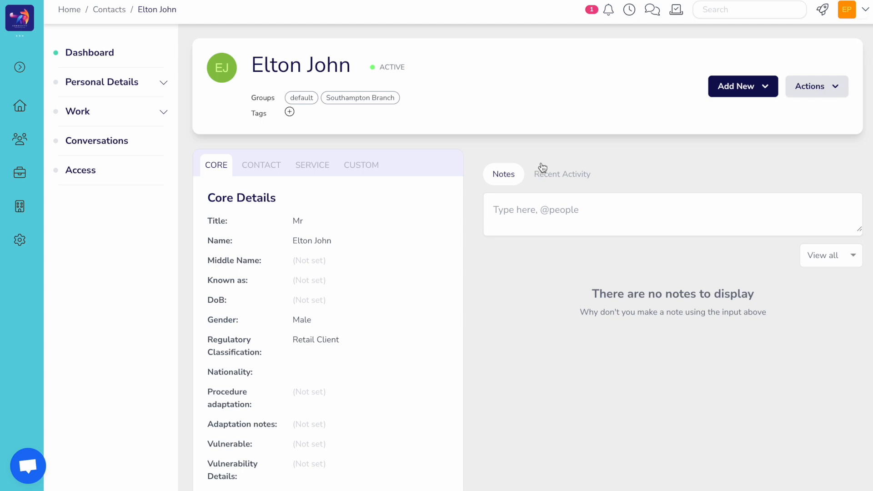
# Open the client's list of cases and start adding a new case
pyautogui.click(720, 92)
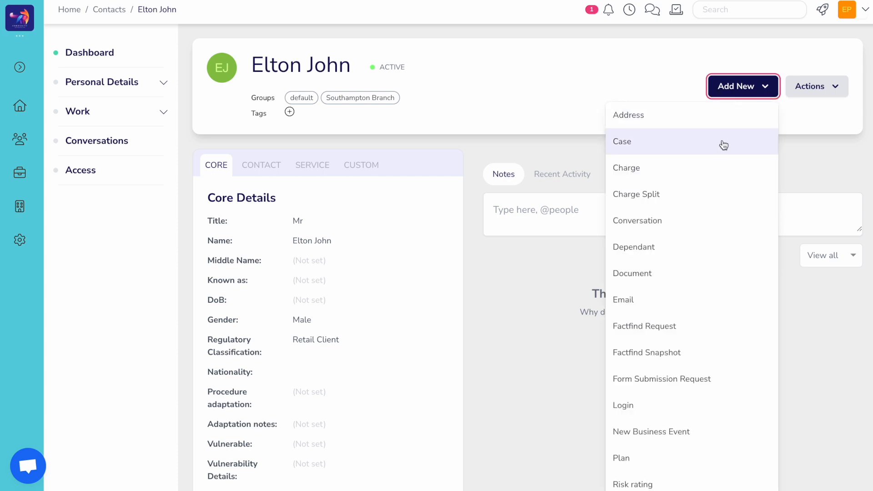
pyautogui.click(492, 132)
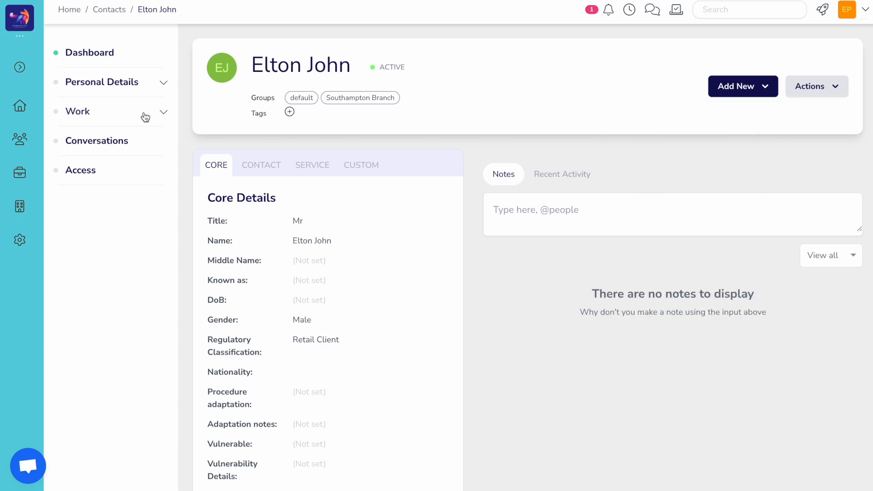
pyautogui.click(145, 117)
pyautogui.click(84, 137)
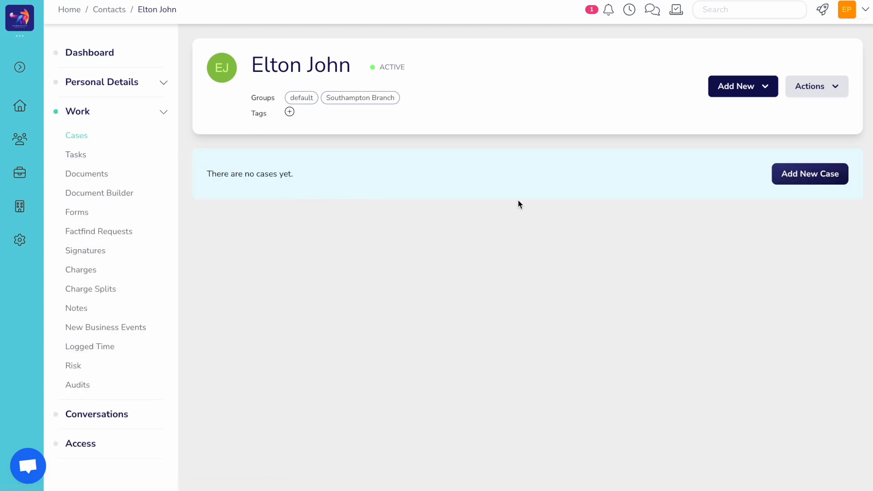
pyautogui.click(800, 181)
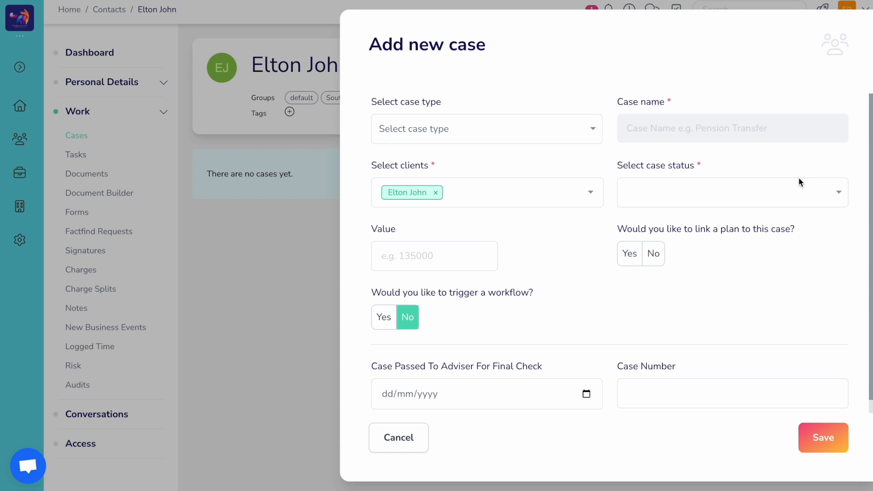
# Set the case type to Pension Transfer and name the case "Scottish Widows Pension Transfer"
pyautogui.click(494, 133)
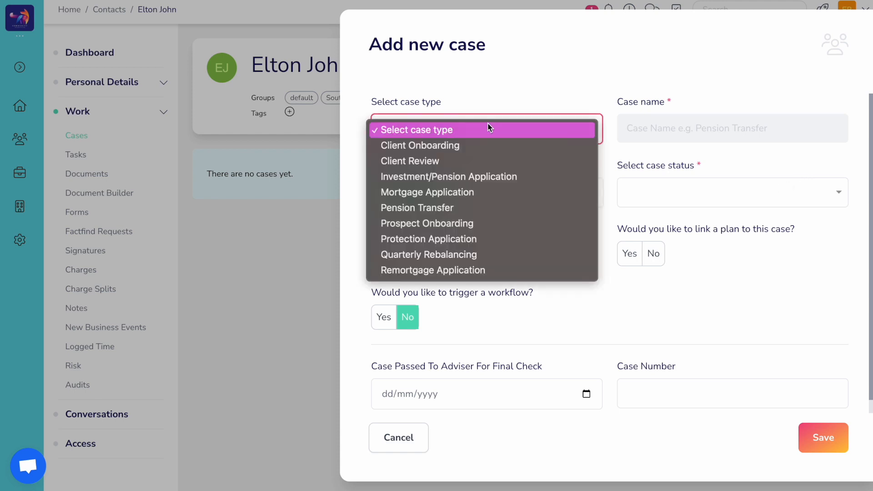
pyautogui.click(455, 207)
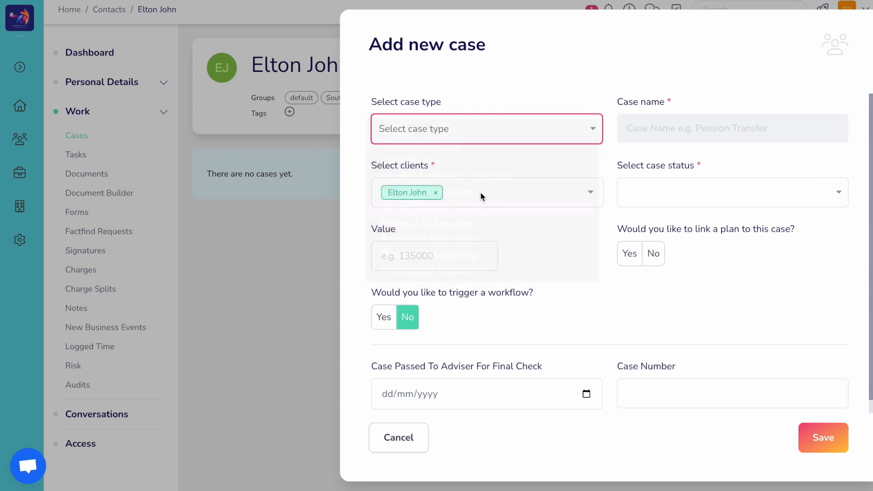
pyautogui.click(645, 132)
pyautogui.write('S')
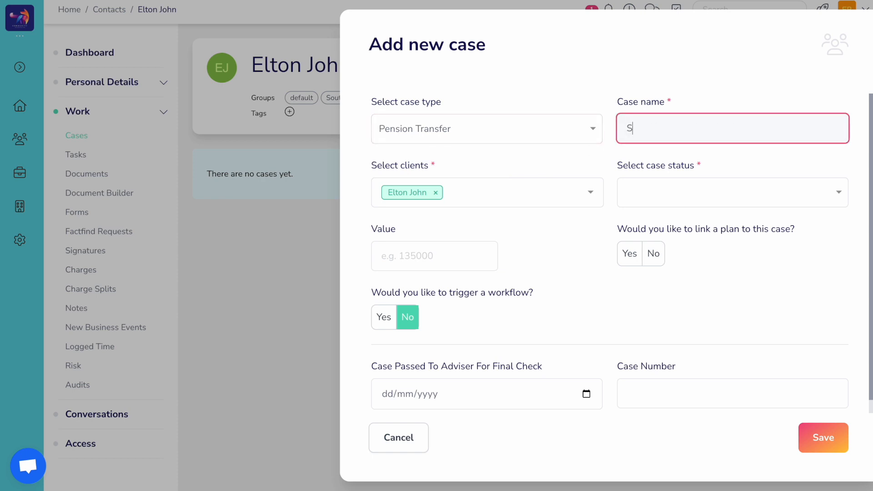
pyautogui.write('cottish Widows Pension Transfer')
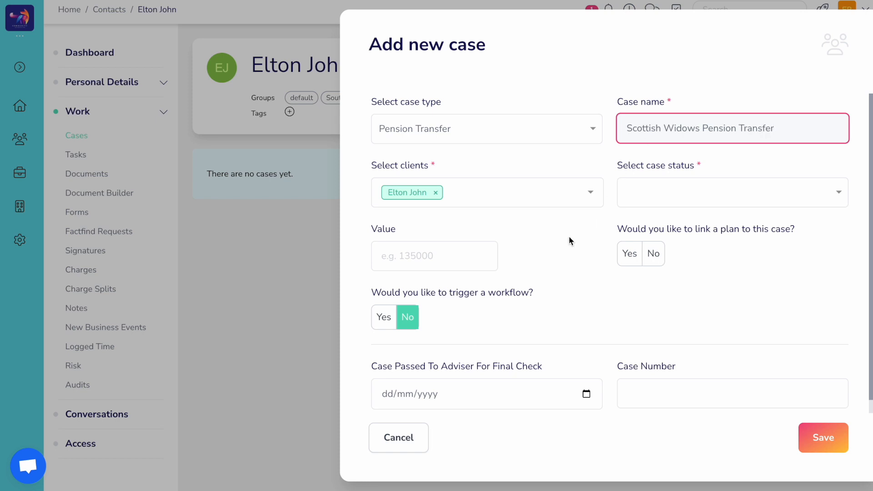
# Set the case status to In Progress and the case value to £25,000
pyautogui.click(495, 196)
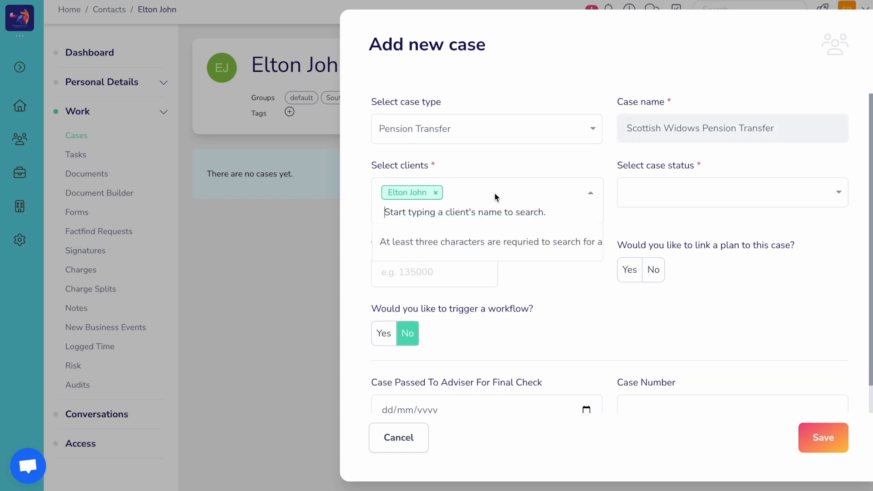
pyautogui.click(530, 163)
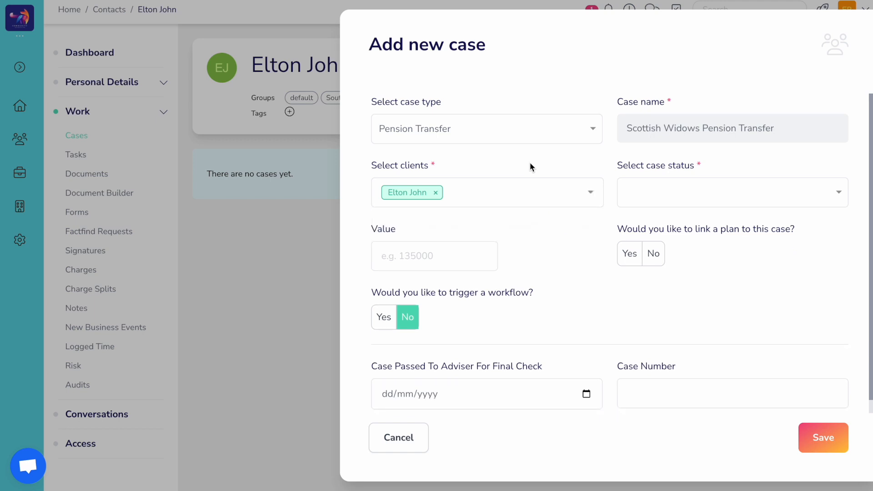
pyautogui.click(648, 190)
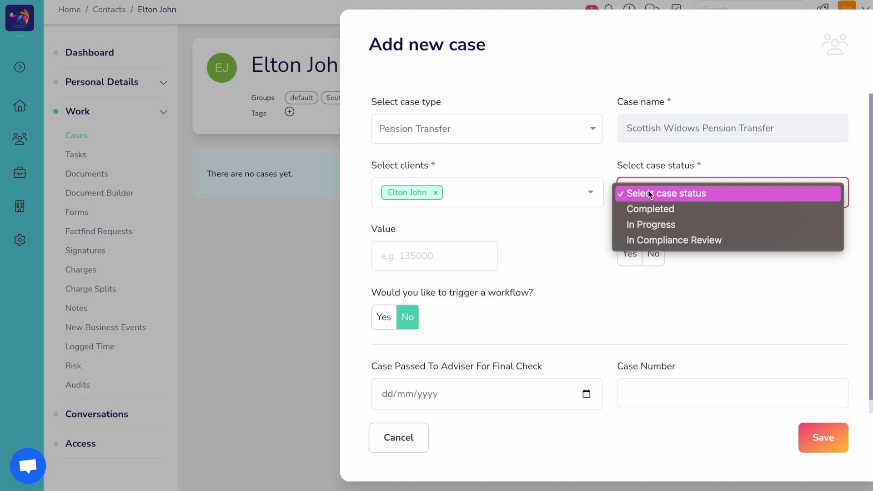
pyautogui.click(643, 225)
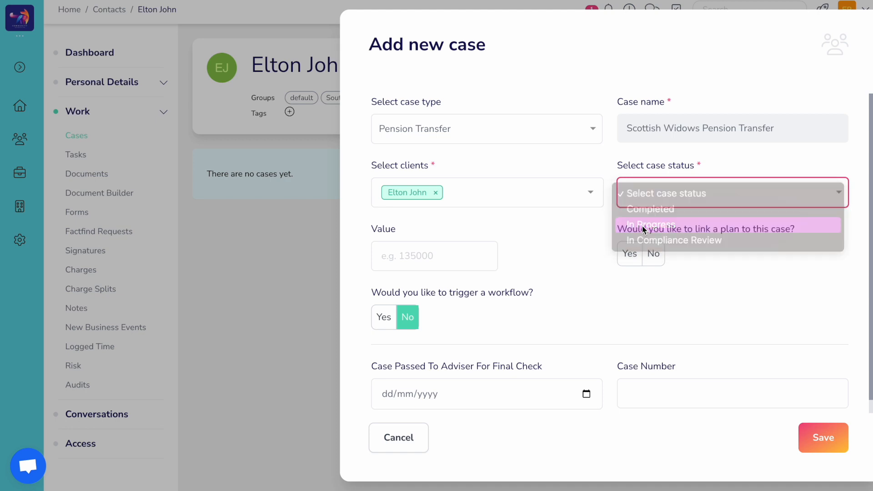
pyautogui.click(447, 257)
pyautogui.write('25,000')
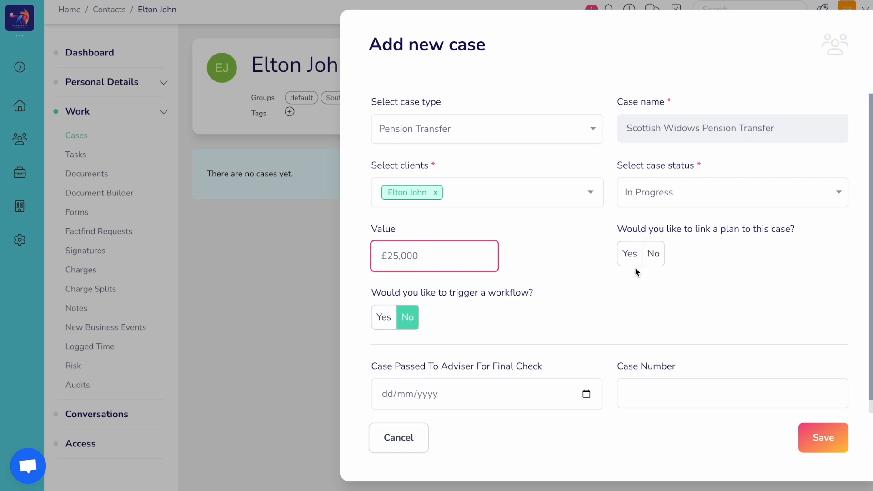
# Choose not to link a plan to the case and save the new case
pyautogui.click(651, 263)
pyautogui.scroll(-1, 584, 293)
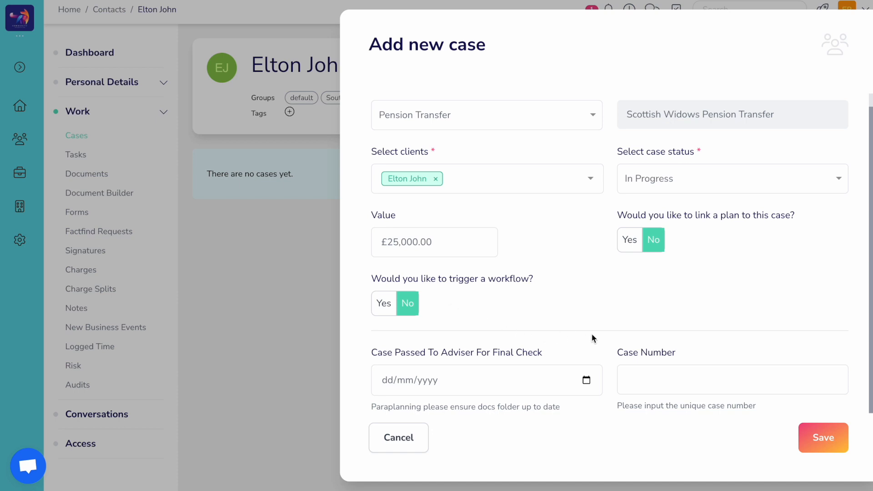
pyautogui.click(823, 439)
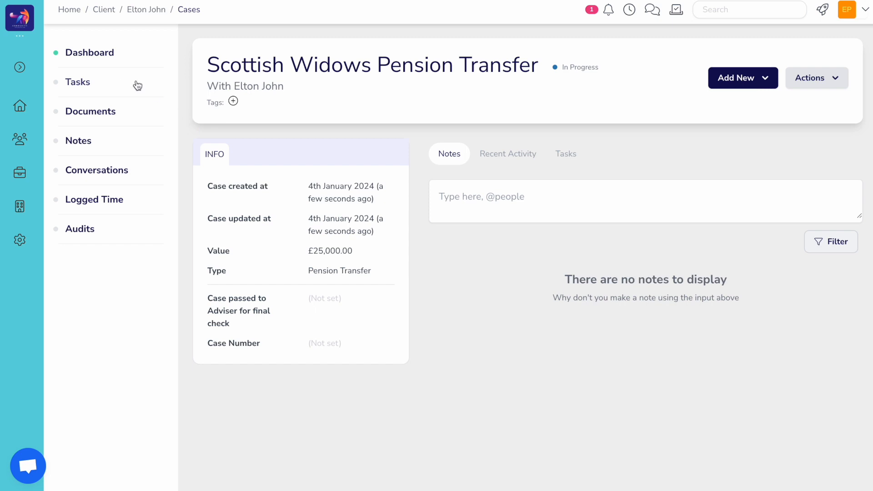
# Open the case's task board and start a new task in the Not Started column
pyautogui.click(121, 86)
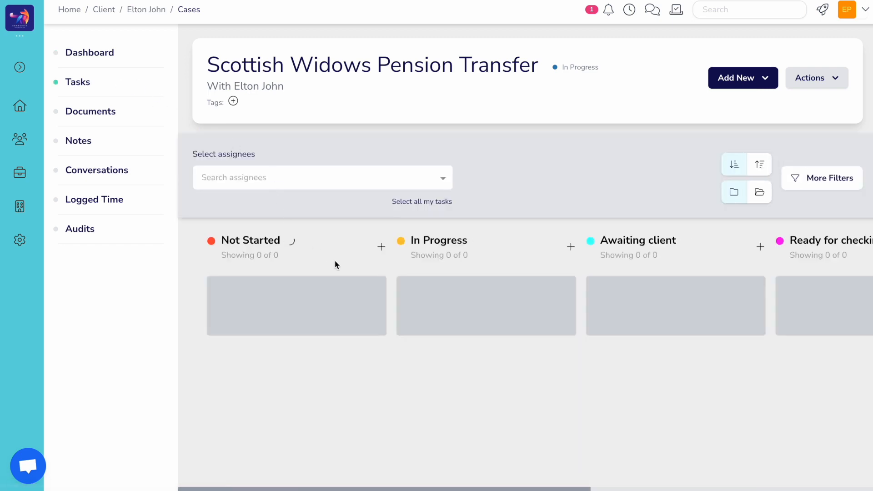
pyautogui.hscroll(10, 334, 261)
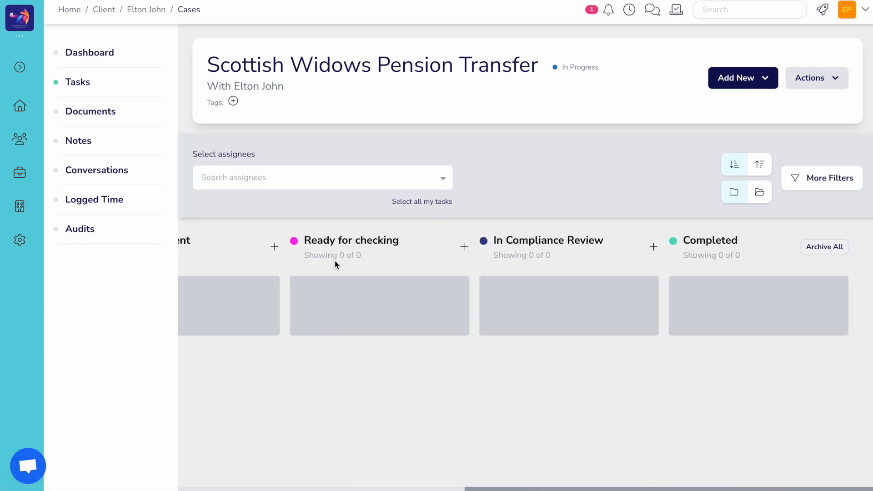
pyautogui.hscroll(-10, 334, 260)
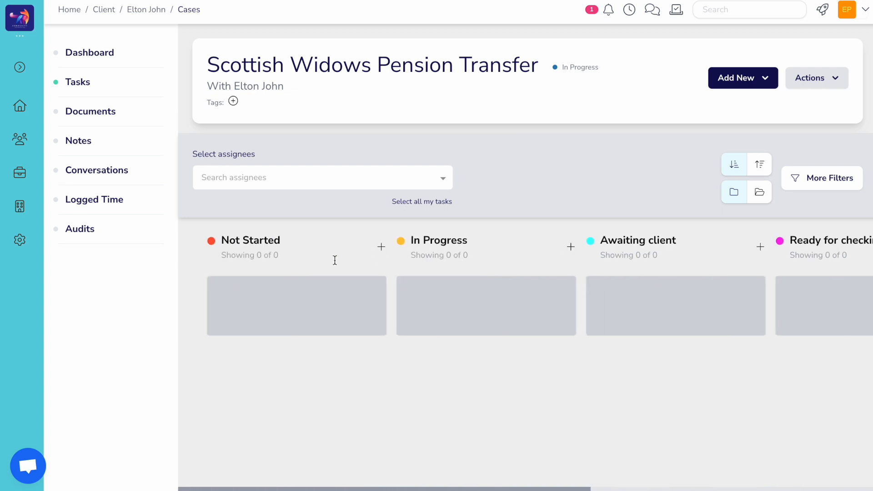
pyautogui.click(381, 248)
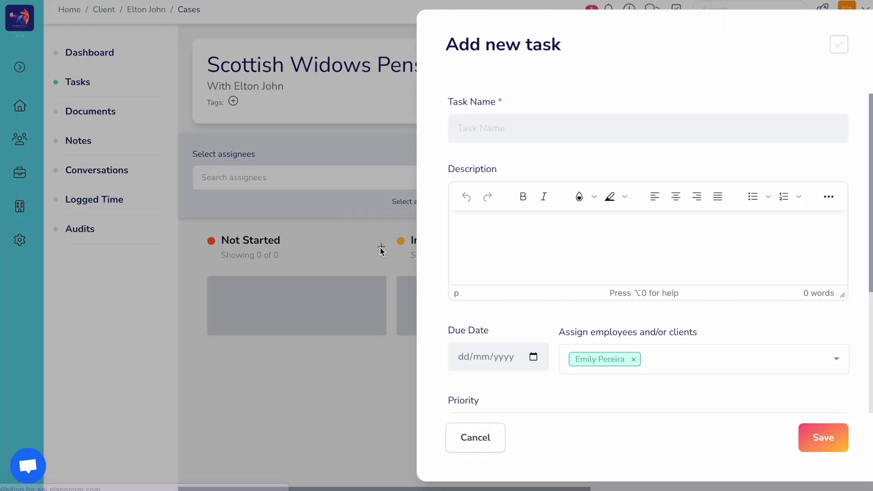
# Name the new task "Gathering Ceding Scheme Infomation"
pyautogui.click(522, 121)
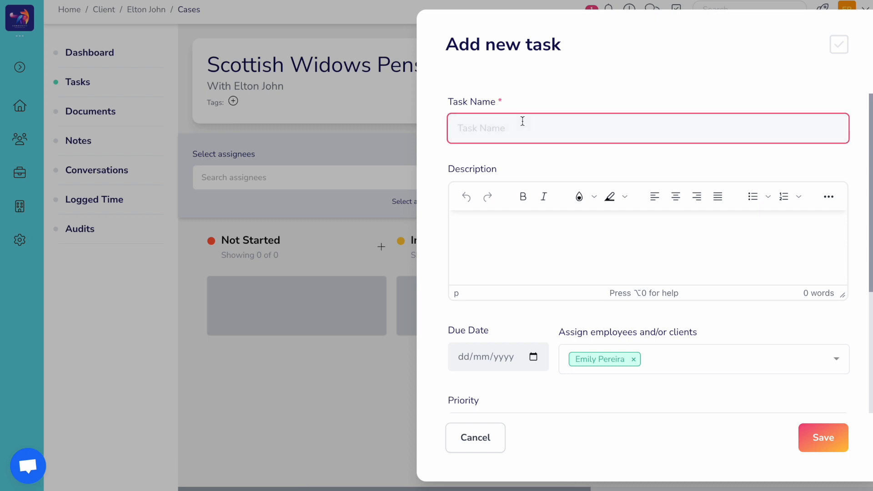
pyautogui.write('Gathering Ceding Scheme Ing')
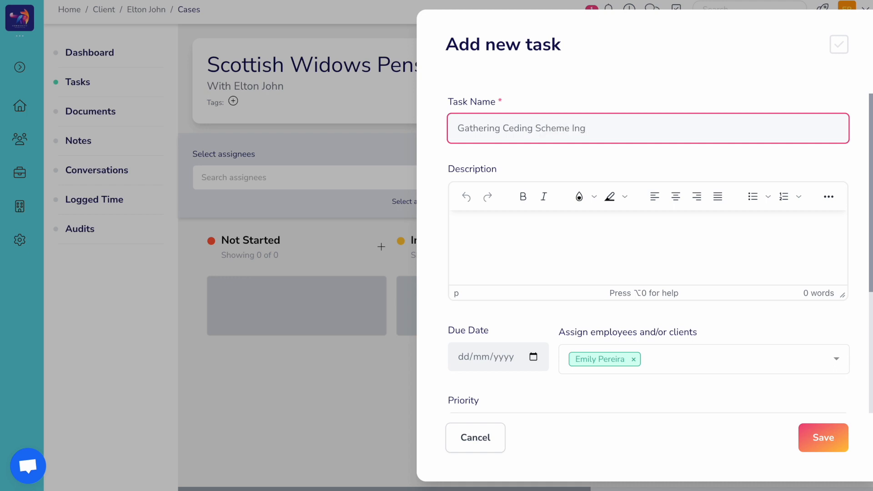
pyautogui.press('BackSpace')
pyautogui.write('fomation')
# Enter the task description "Please send the usual plan information request to Scottish Widows and get up to date transfer values."
pyautogui.click(497, 242)
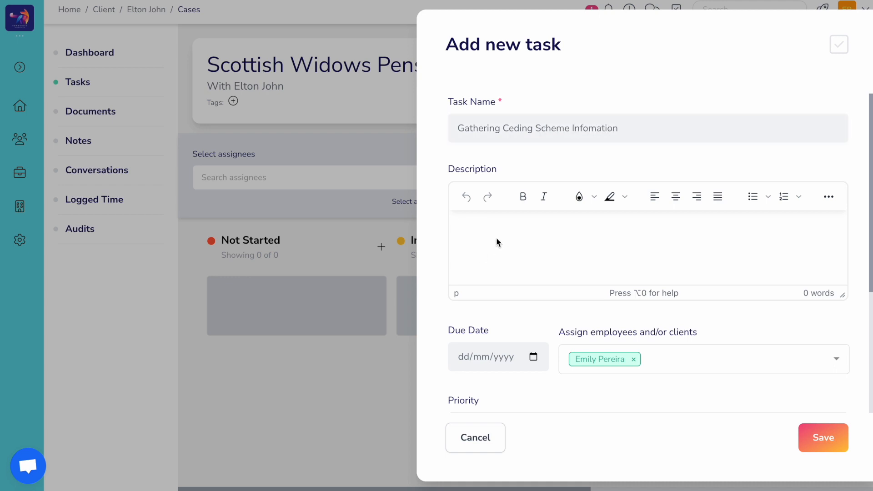
pyautogui.write('Please send the usual plan information request to Scottish Widows and get up to date transfer values')
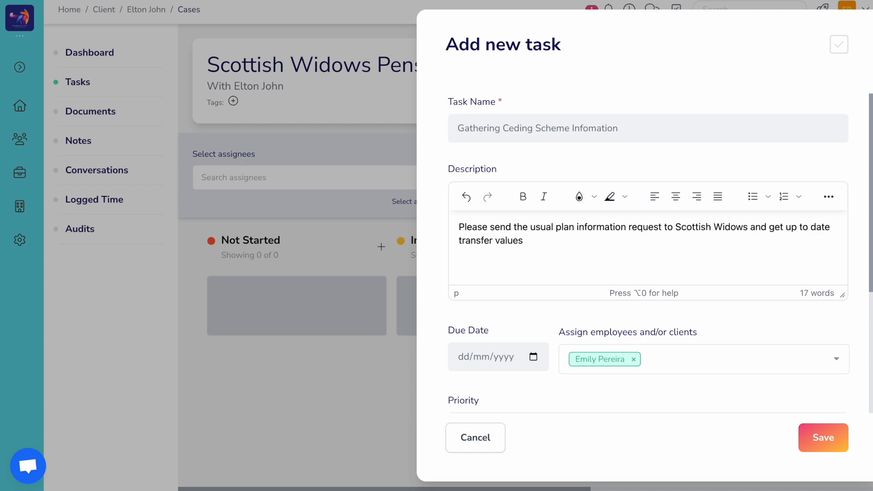
pyautogui.write('.')
# Set the task's due date to 04/01/2024 and its priority to Medium
pyautogui.scroll(-1, 527, 373)
pyautogui.click(535, 308)
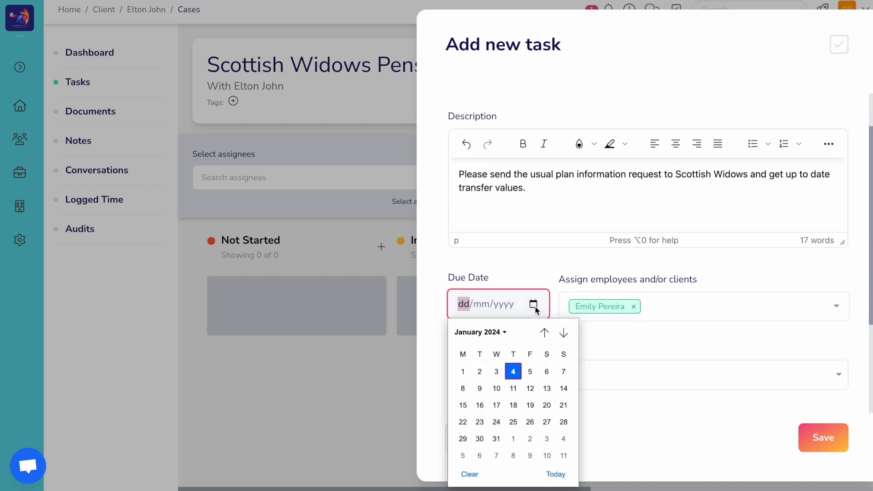
pyautogui.click(513, 372)
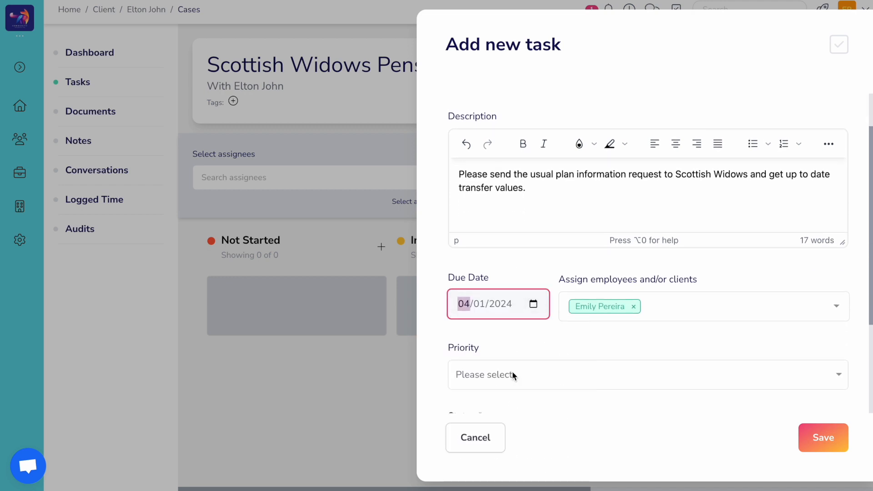
pyautogui.scroll(-1, 531, 339)
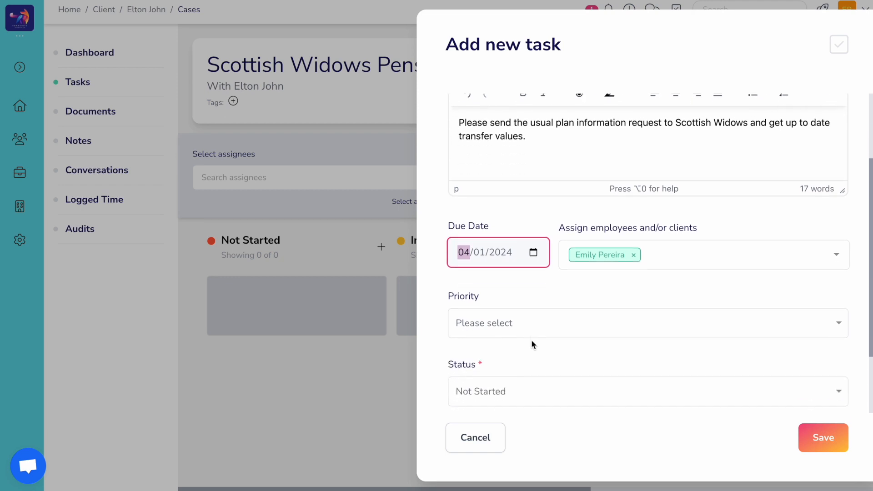
pyautogui.click(526, 317)
pyautogui.click(516, 363)
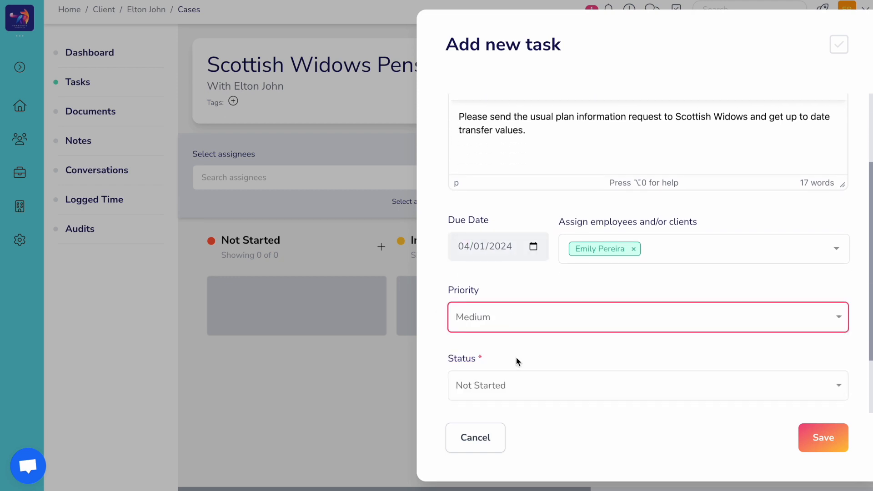
# Keep the task's status as Not Started and save the task against the case
pyautogui.scroll(-1, 600, 309)
pyautogui.click(596, 326)
pyautogui.click(595, 330)
pyautogui.scroll(-1, 703, 389)
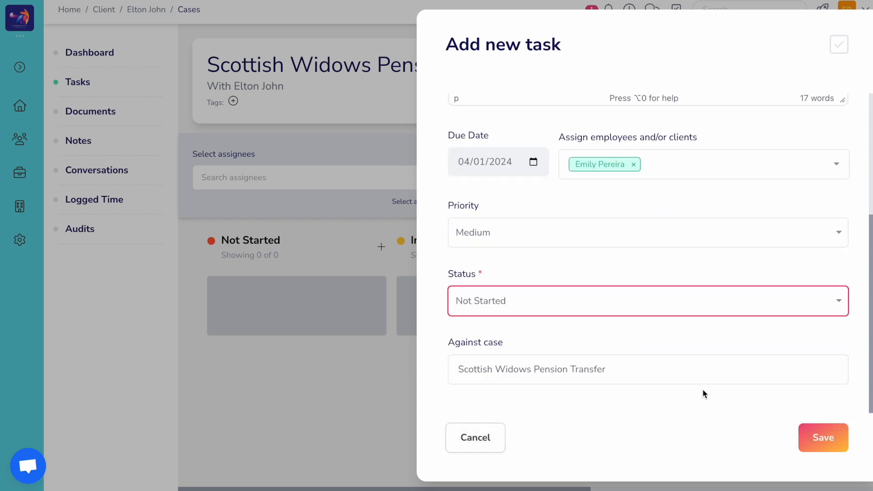
pyautogui.click(810, 440)
# Move the ceding scheme task from Not Started to In Progress on the board and open its details
pyautogui.scroll(-1, 464, 306)
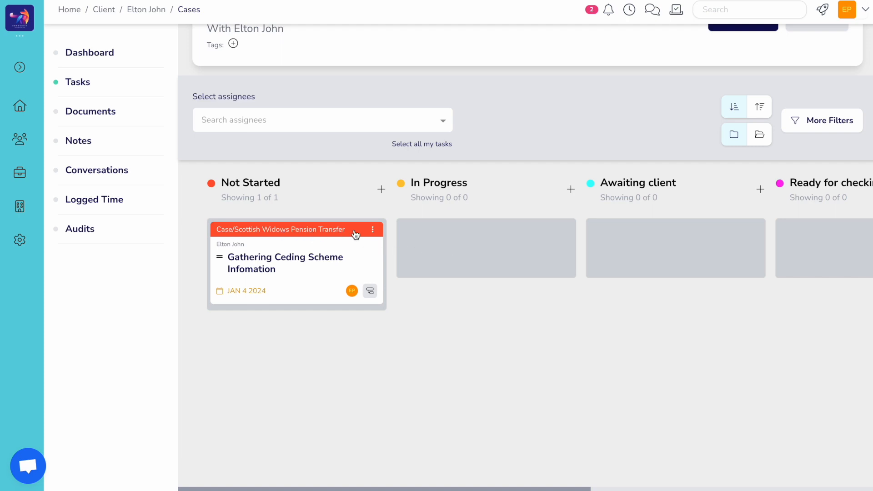
pyautogui.moveTo(347, 233); pyautogui.dragTo(536, 230)
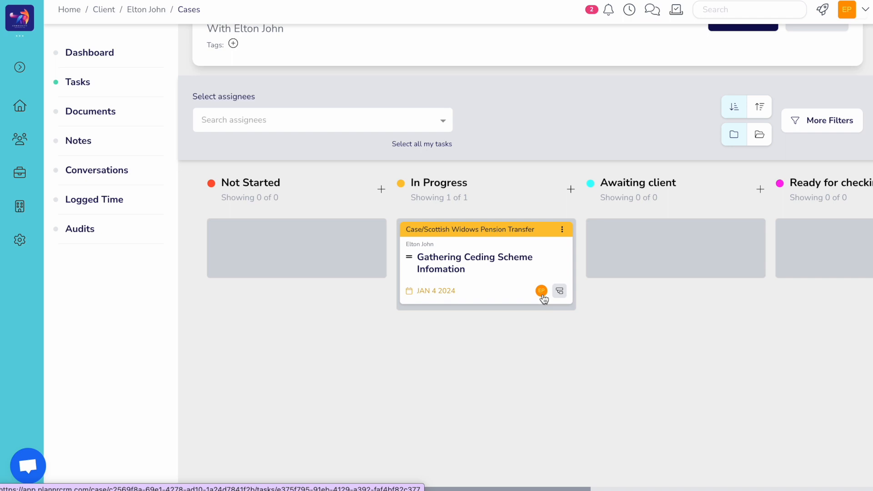
pyautogui.click(509, 278)
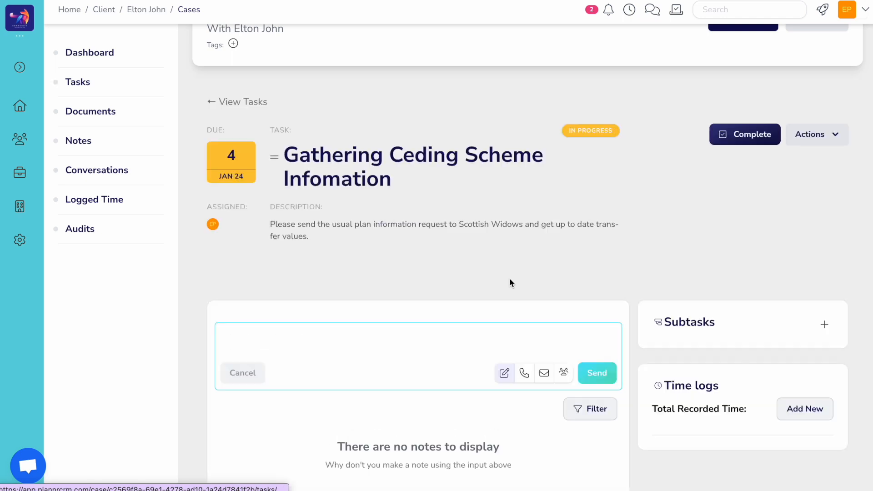
# Post a note on the task that mentions the assigned employee and asks "Would you look at this please?"
pyautogui.write('@emily')
pyautogui.click(353, 359)
pyautogui.write('Wo')
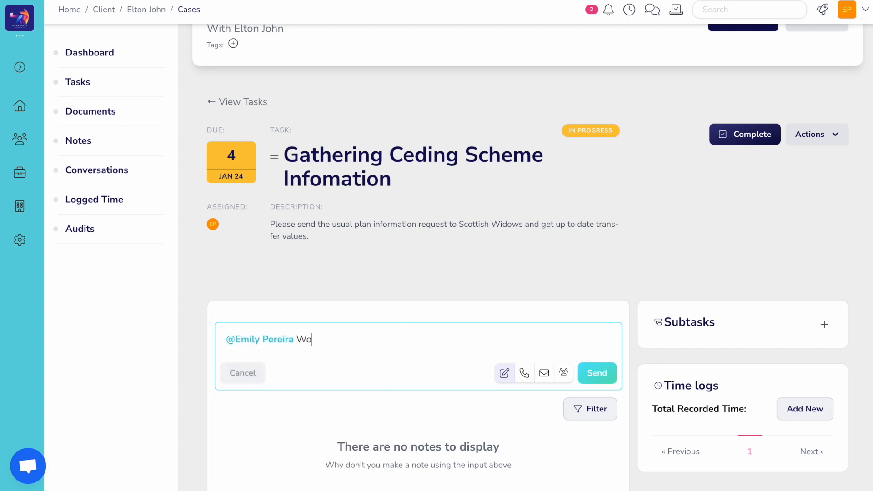
pyautogui.write('uld you look at this please?')
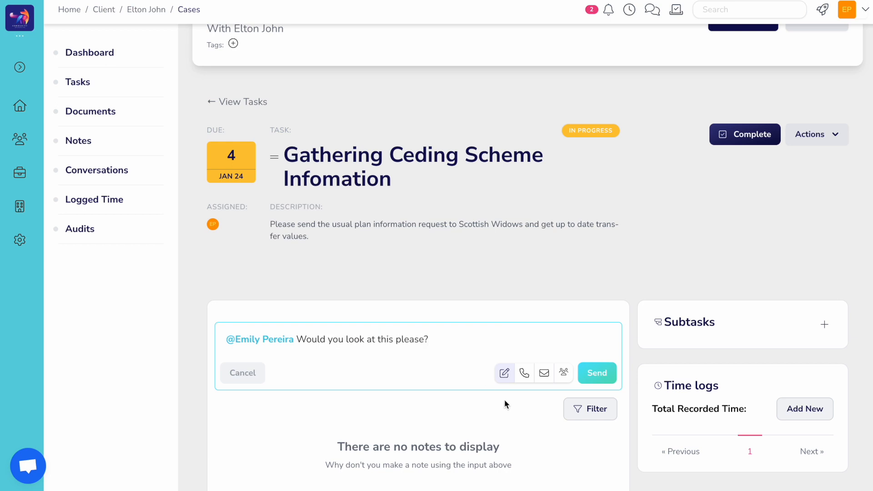
pyautogui.click(595, 380)
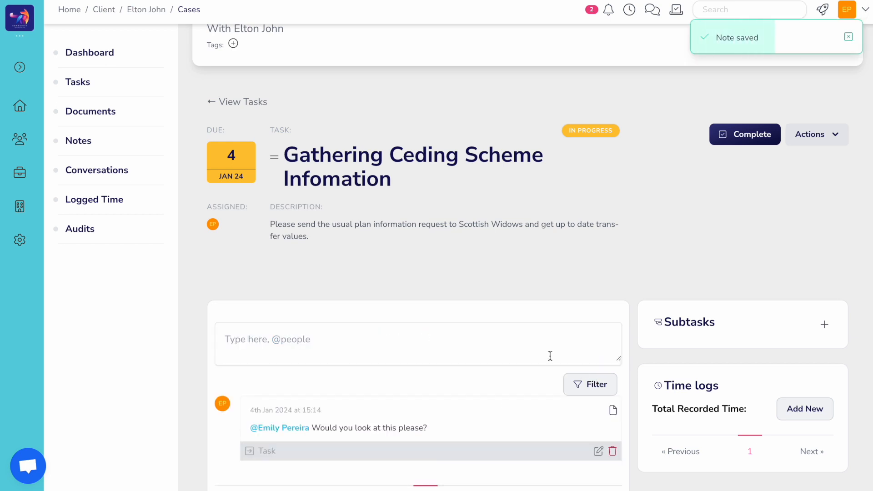
pyautogui.scroll(1, 550, 356)
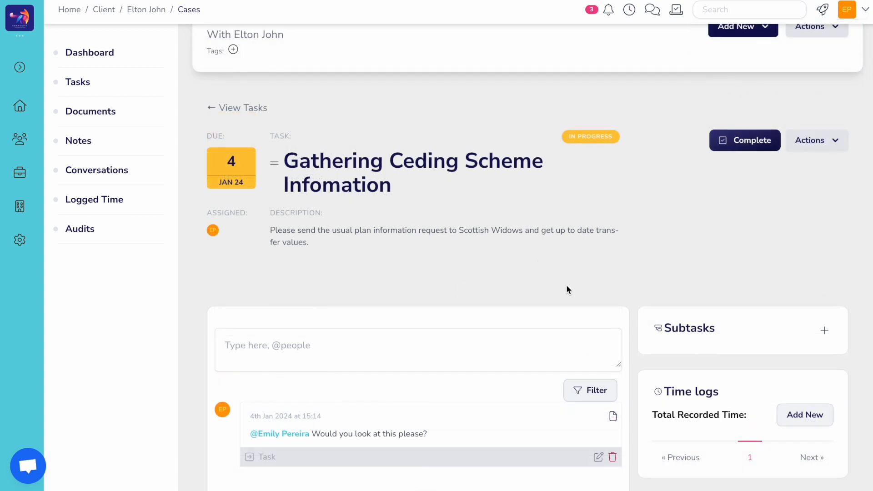
pyautogui.click(798, 414)
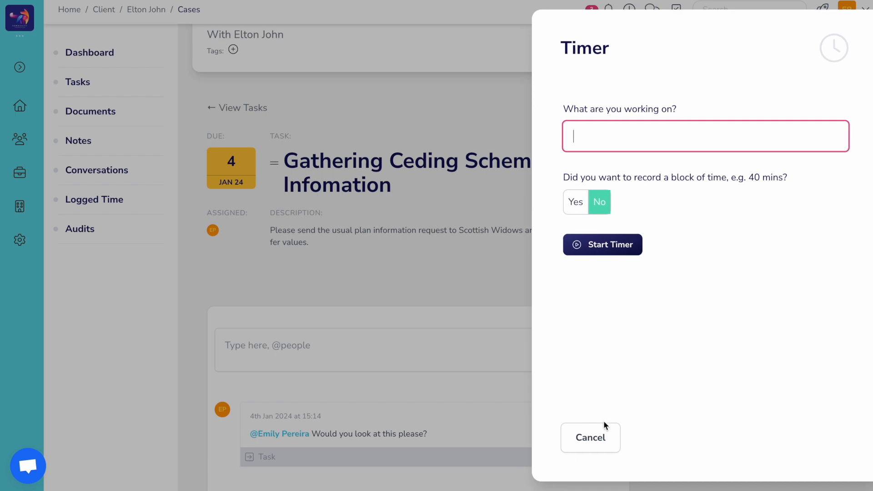
pyautogui.click(584, 443)
pyautogui.scroll(-1, 550, 400)
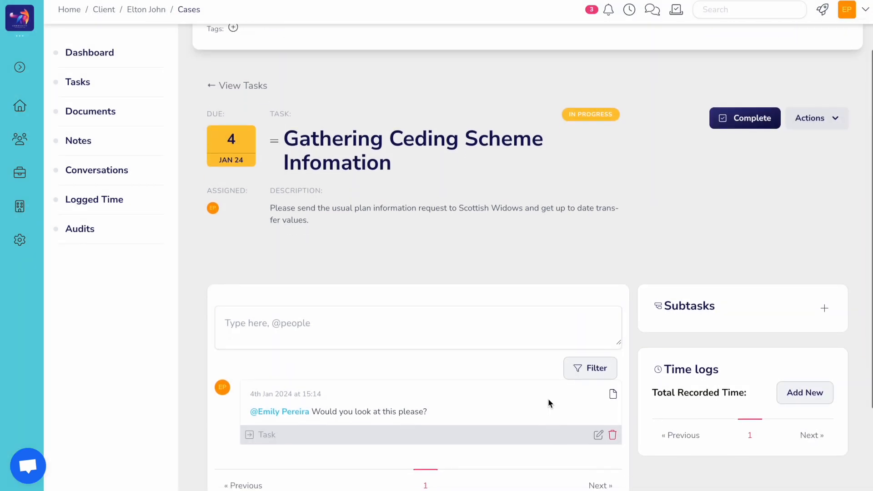
# Edit the Gathering Ceding Scheme Infomation task to raise its priority to Highest and save the change
pyautogui.click(821, 102)
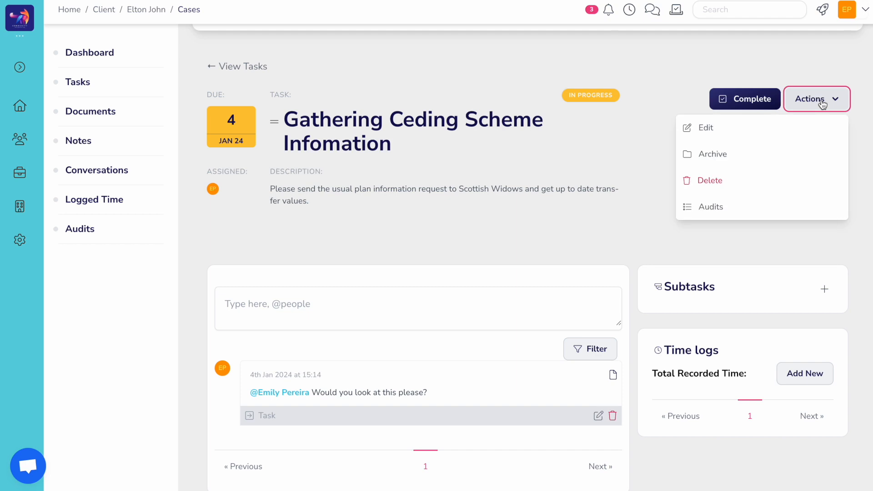
pyautogui.click(774, 126)
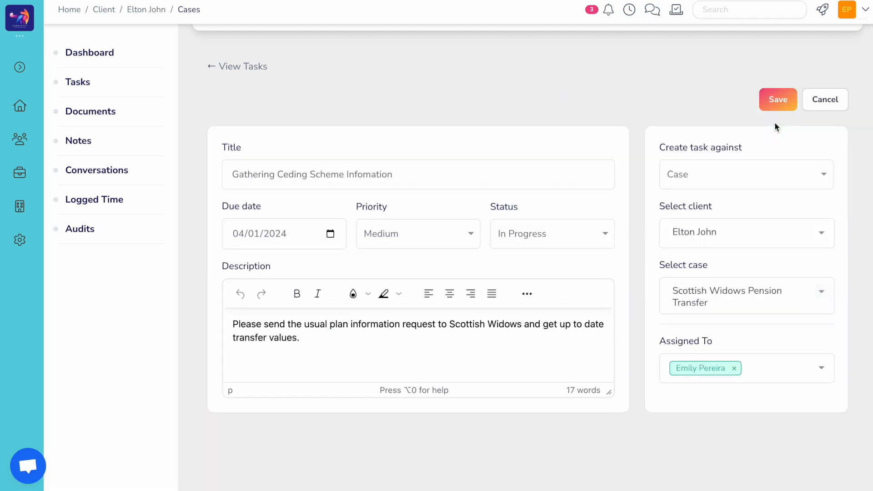
pyautogui.click(473, 234)
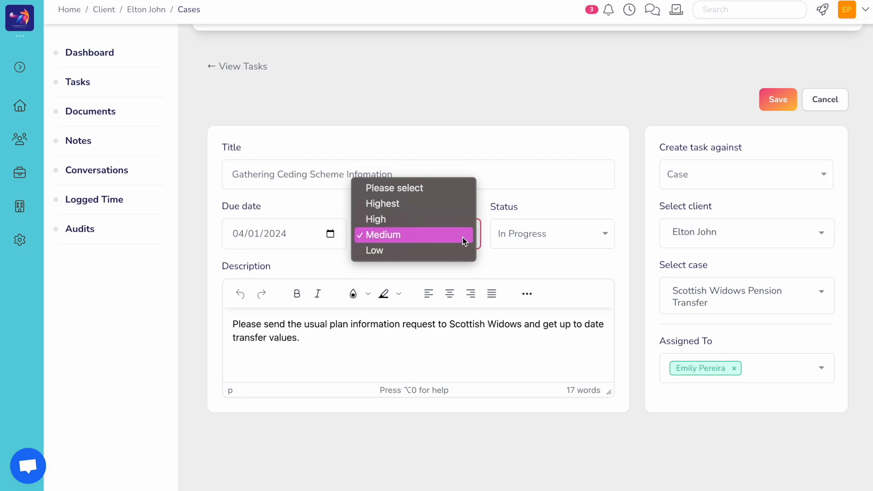
pyautogui.click(456, 208)
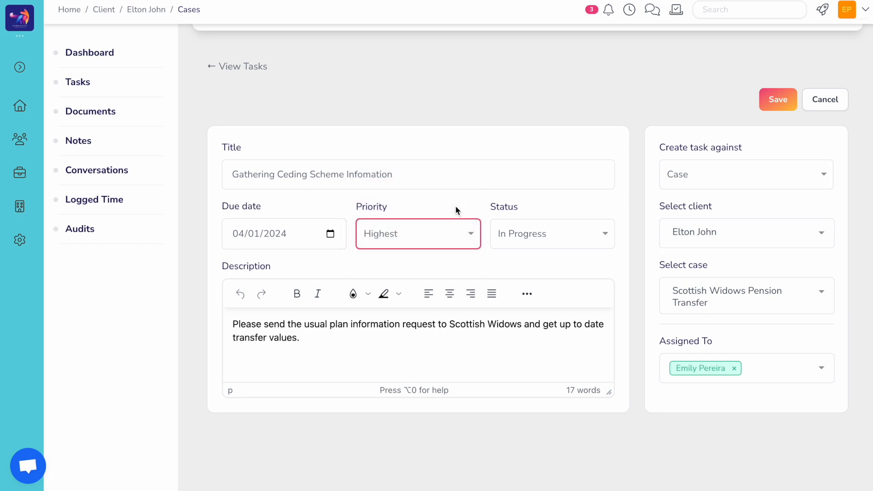
pyautogui.click(763, 102)
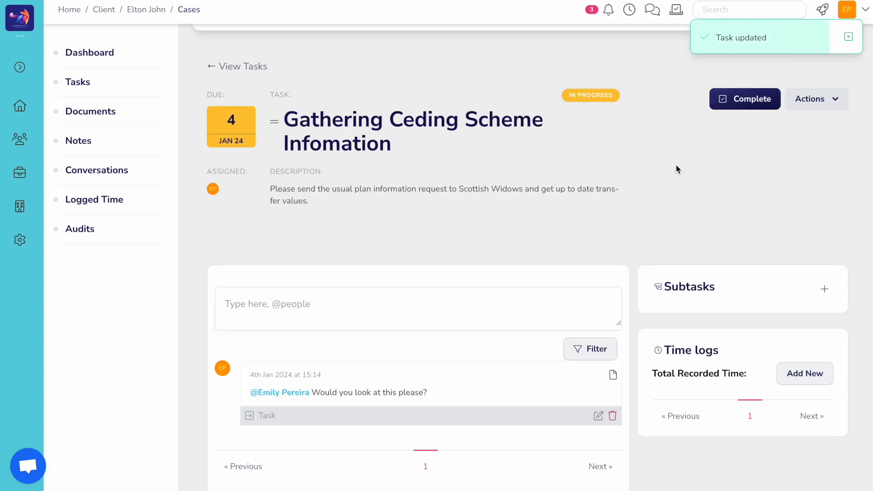
# Add a new subtask named "Paraplanning- Research Transfer Options" to the ceding scheme task, with due date 11/01/2024
pyautogui.click(824, 289)
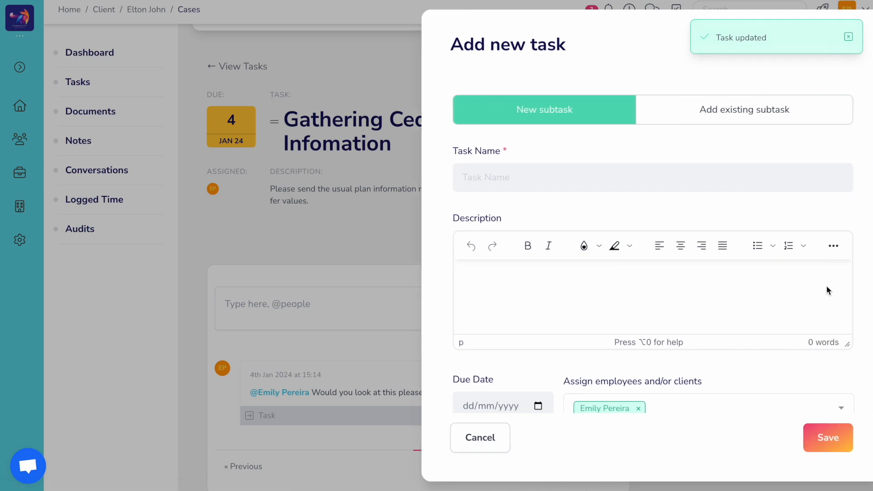
pyautogui.click(586, 177)
pyautogui.write('Par')
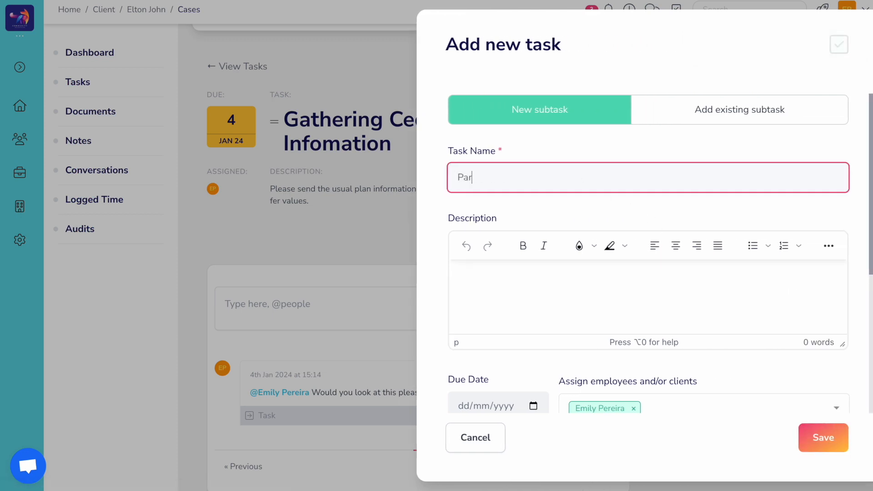
pyautogui.write('aplanning- Research Transfer Options')
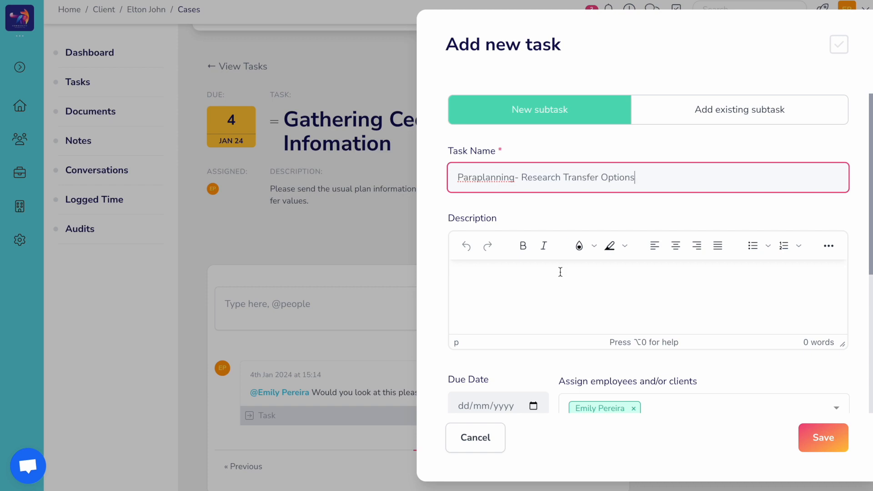
pyautogui.scroll(-1, 535, 355)
pyautogui.click(534, 353)
pyautogui.click(514, 241)
# Give the subtask Medium priority and Not Started status, and save it
pyautogui.scroll(-3, 652, 373)
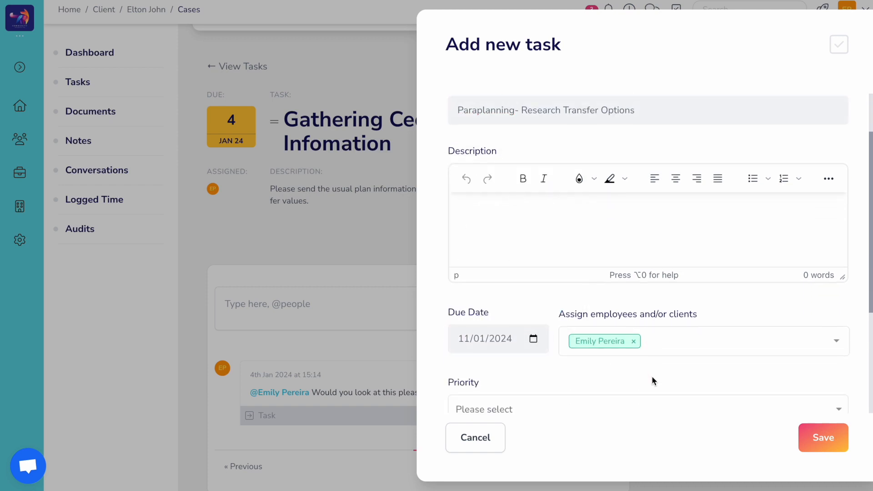
pyautogui.click(626, 327)
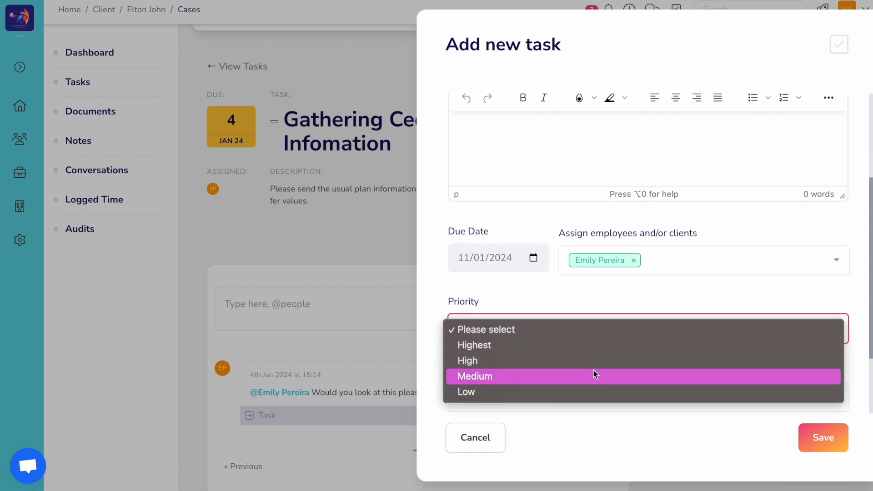
pyautogui.click(593, 376)
pyautogui.scroll(-2, 591, 326)
pyautogui.click(565, 346)
pyautogui.click(549, 362)
pyautogui.scroll(-1, 575, 343)
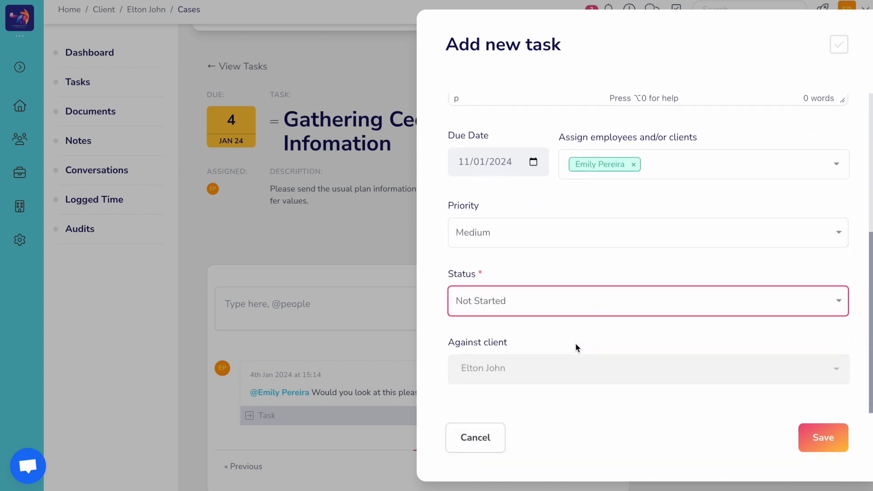
pyautogui.click(823, 437)
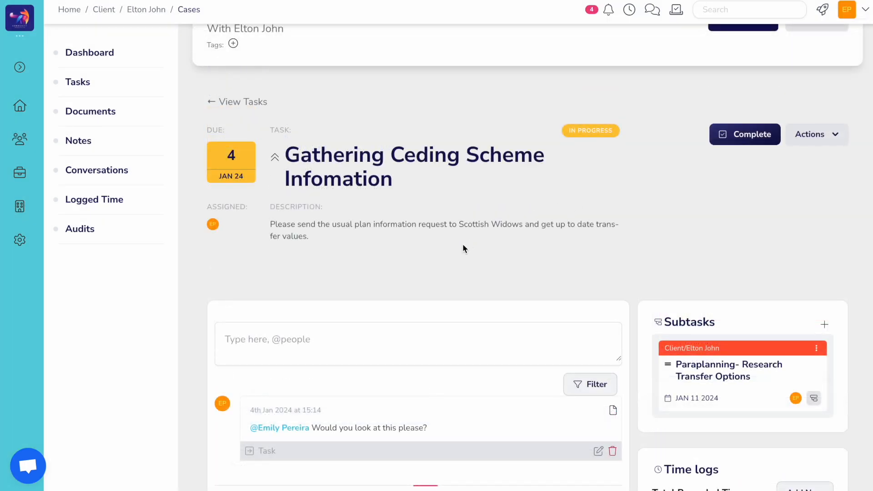
# Expand the ceding scheme task's subtasks on the case's task board, open the paraplanning subtask and mark it complete
pyautogui.click(101, 84)
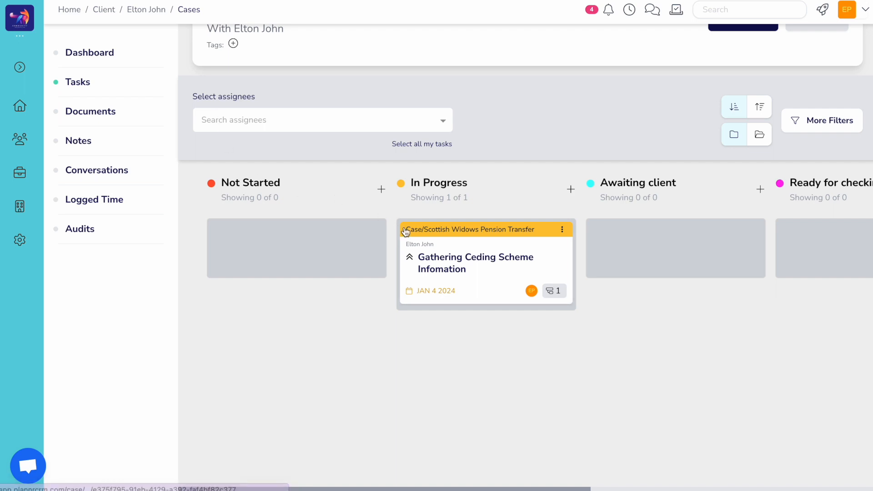
pyautogui.click(552, 291)
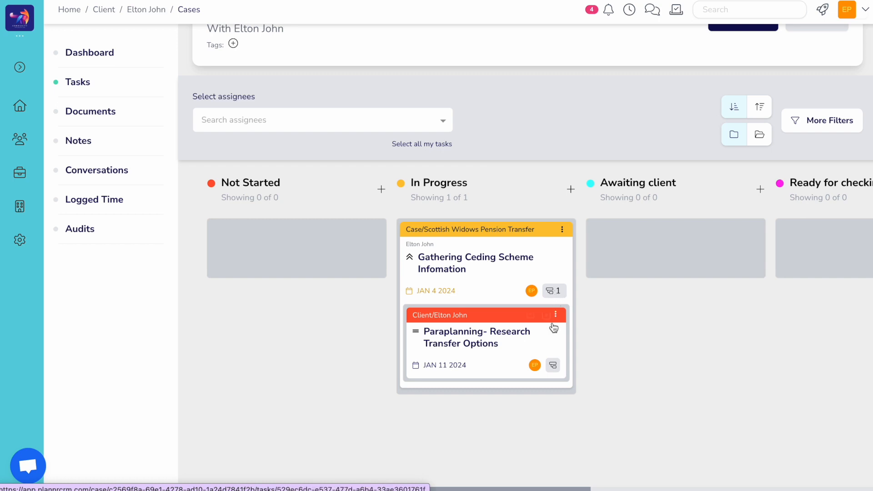
pyautogui.click(550, 343)
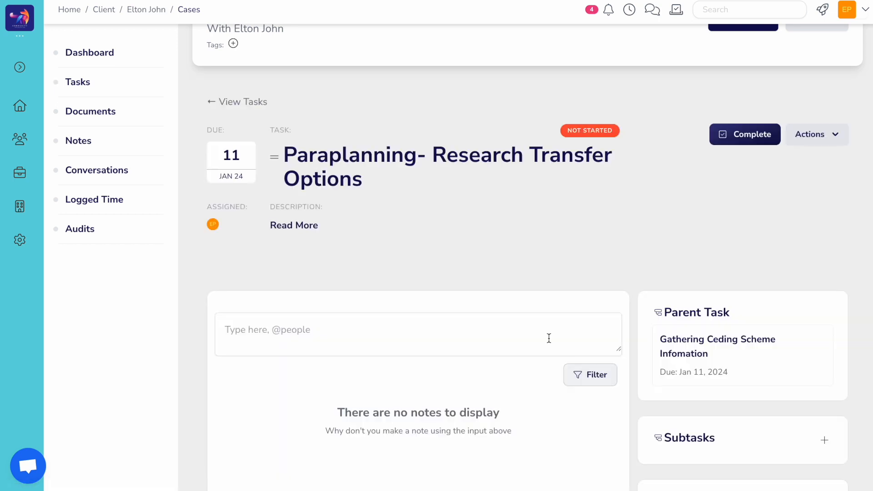
pyautogui.click(733, 139)
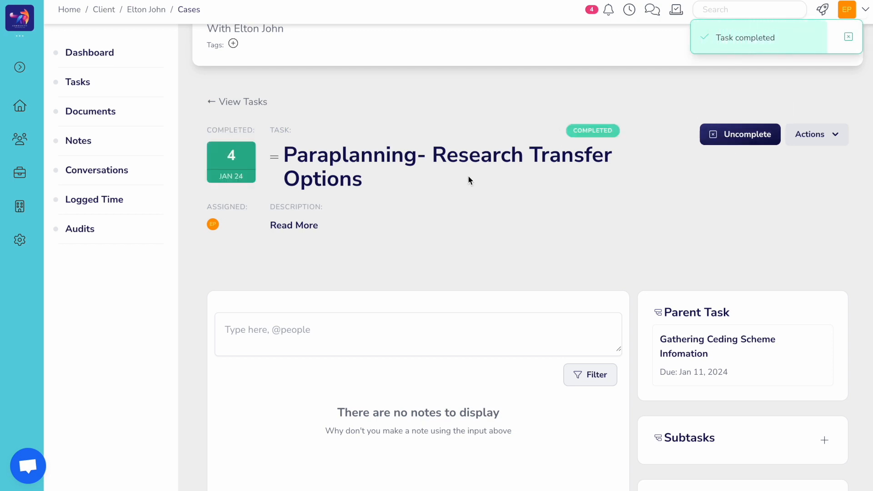
# Return to the case's task board and review its status columns through to Completed
pyautogui.click(113, 89)
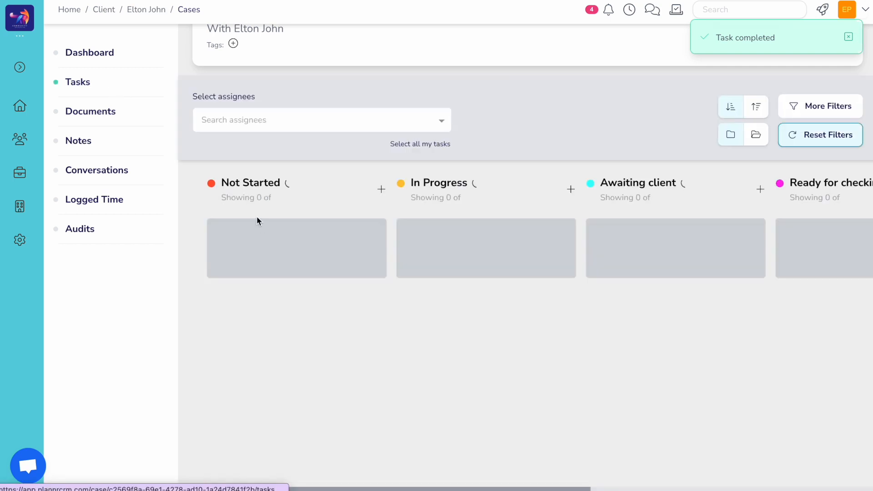
pyautogui.hscroll(5, 547, 233)
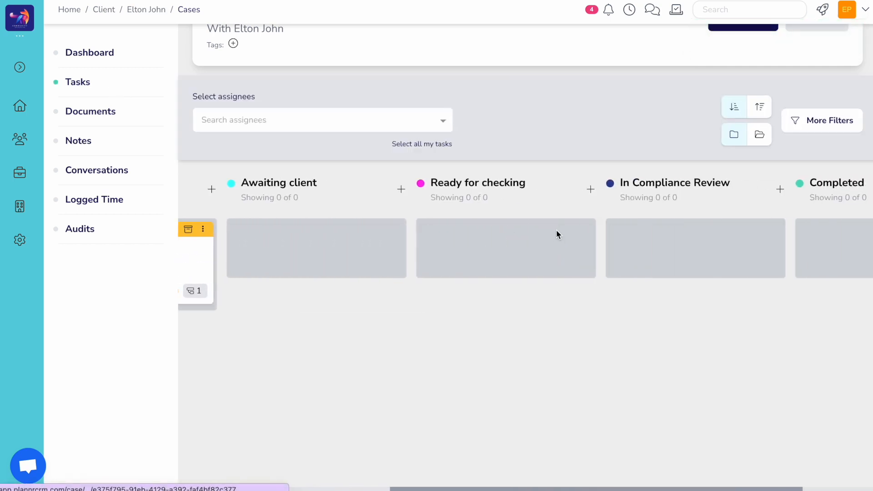
pyautogui.hscroll(3, 557, 233)
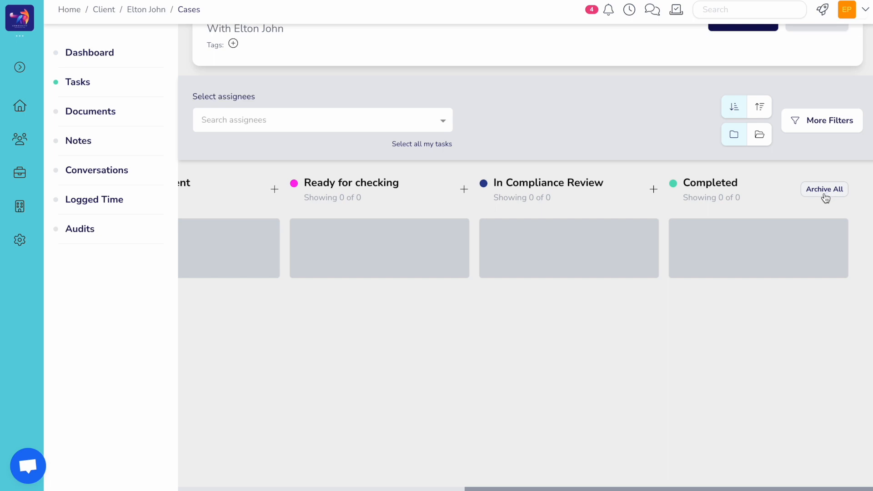
pyautogui.hscroll(-1, 708, 214)
pyautogui.hscroll(-6, 706, 208)
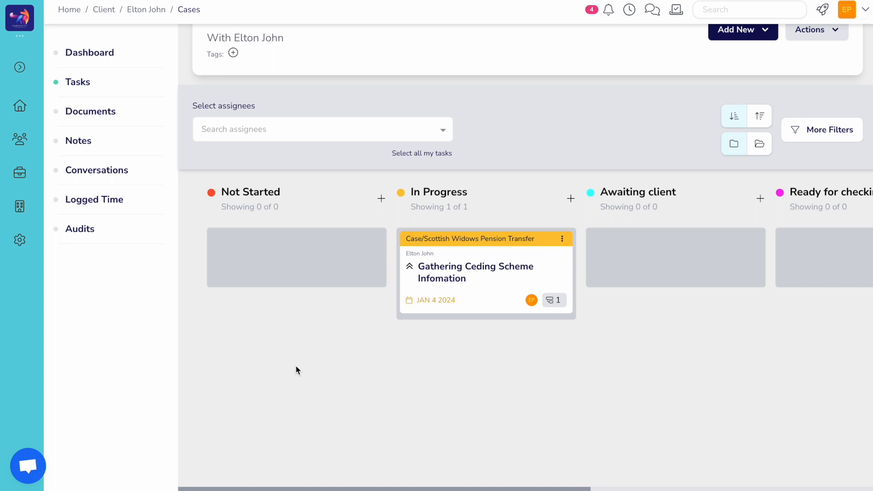
# Open the company-wide Tasks board from the home area and look through all its status columns
pyautogui.moveTo(13, 116)
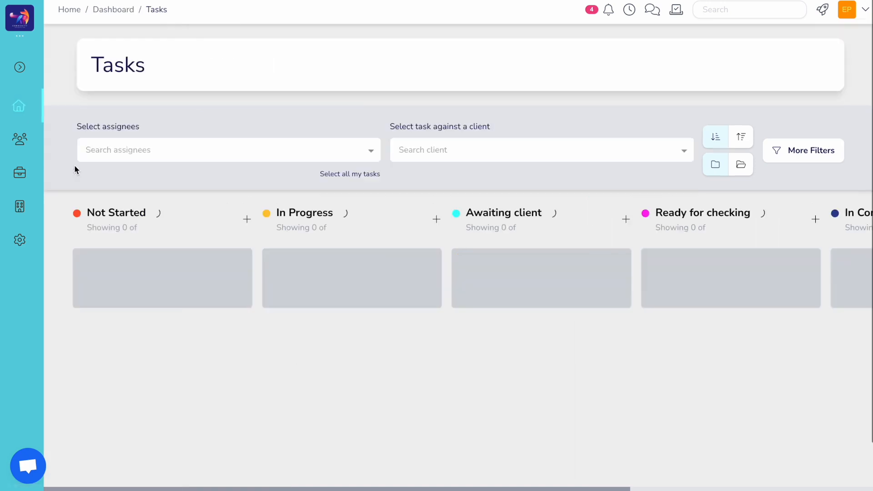
pyautogui.click(76, 168)
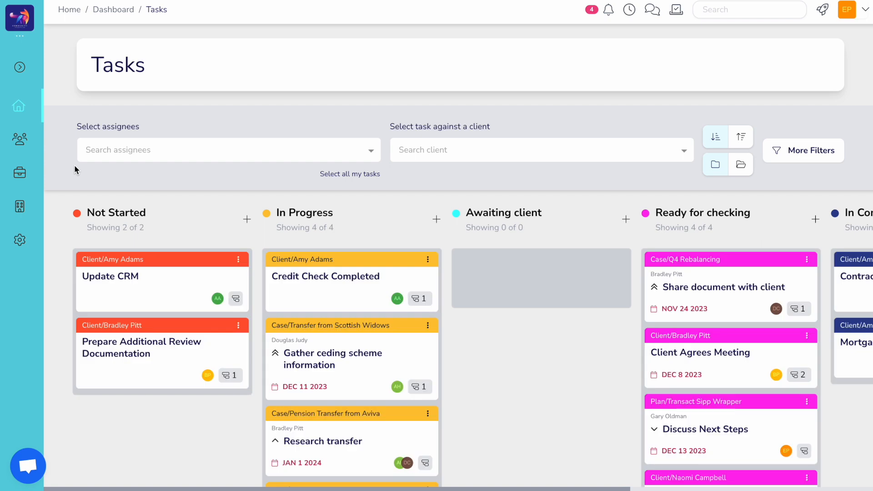
pyautogui.hscroll(2, 220, 213)
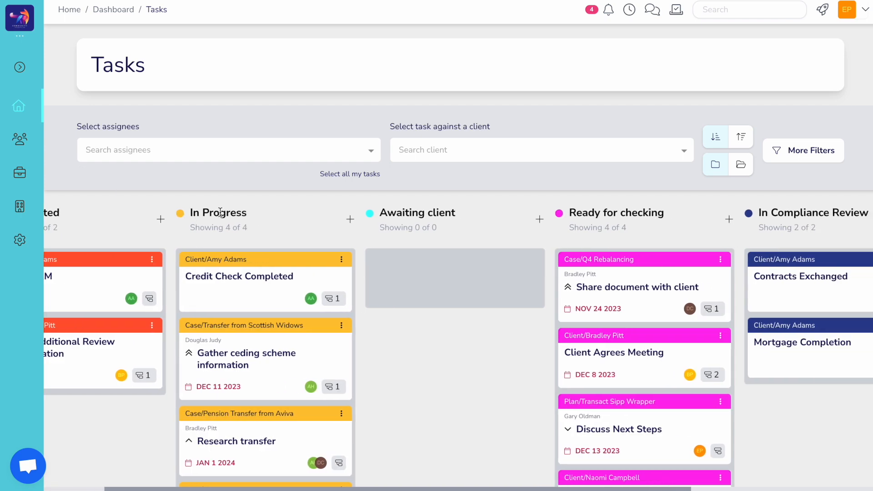
pyautogui.hscroll(5, 220, 213)
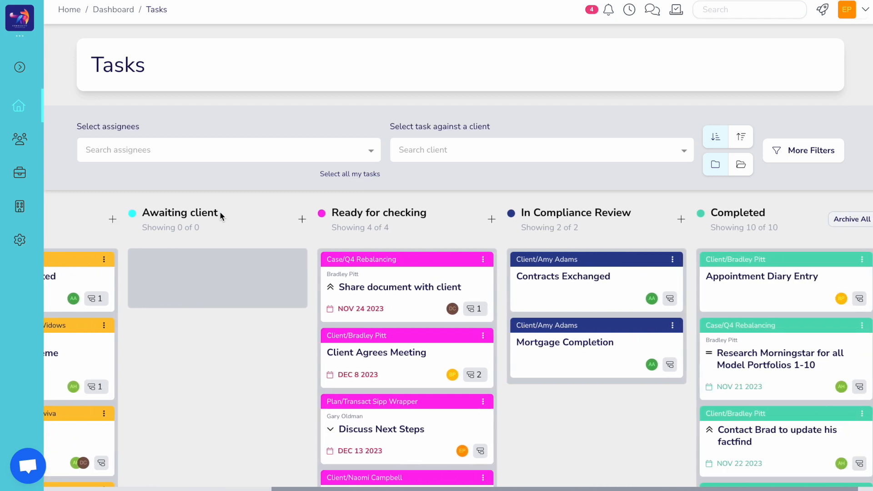
pyautogui.hscroll(1, 221, 215)
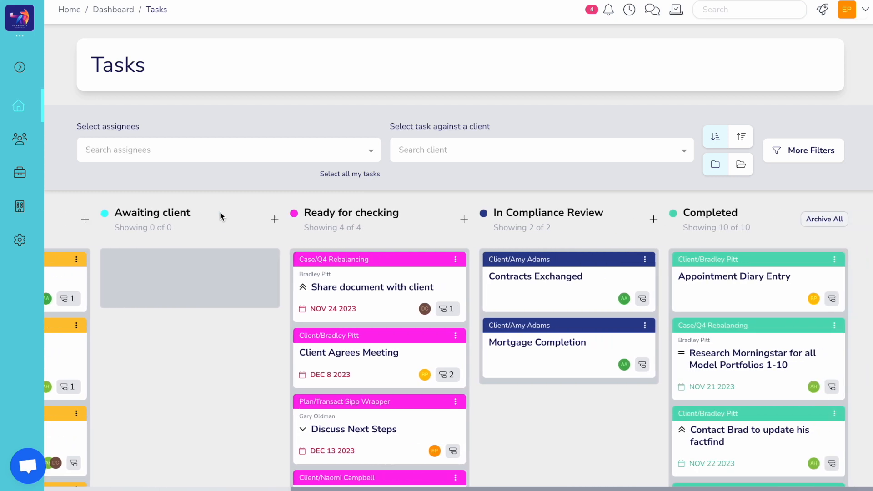
pyautogui.hscroll(-8, 220, 212)
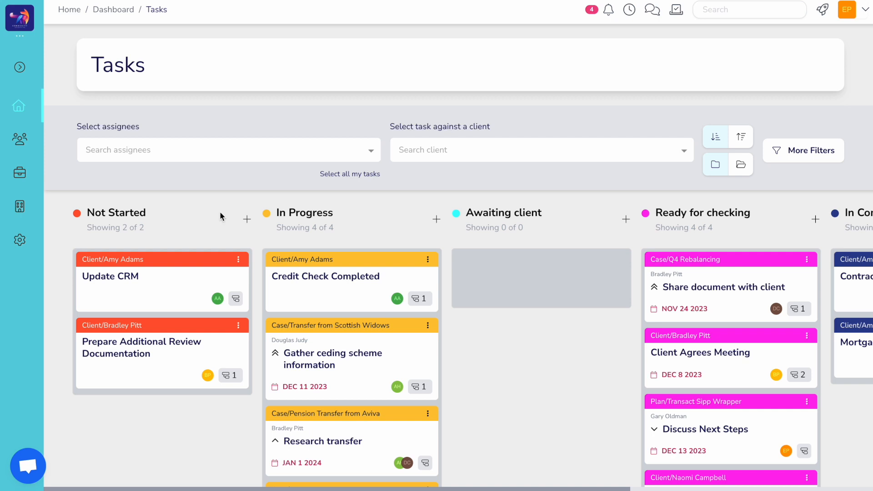
# Filter the Tasks board to the signed-in employee's own tasks and look across the status columns
pyautogui.click(341, 179)
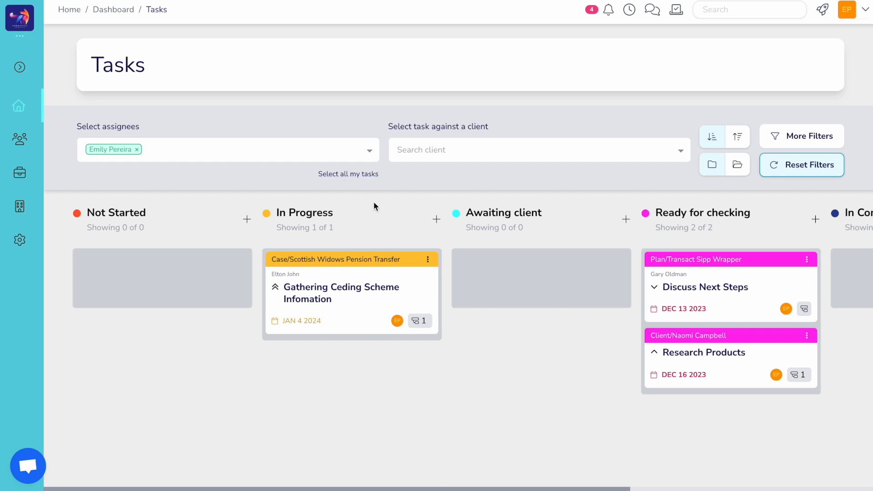
pyautogui.hscroll(5, 374, 205)
pyautogui.hscroll(3, 374, 203)
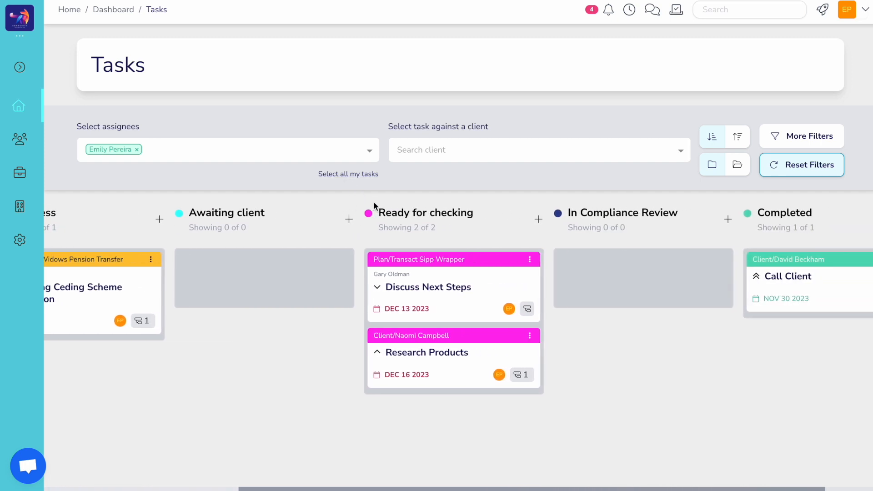
pyautogui.hscroll(-3, 374, 203)
pyautogui.hscroll(-5, 374, 203)
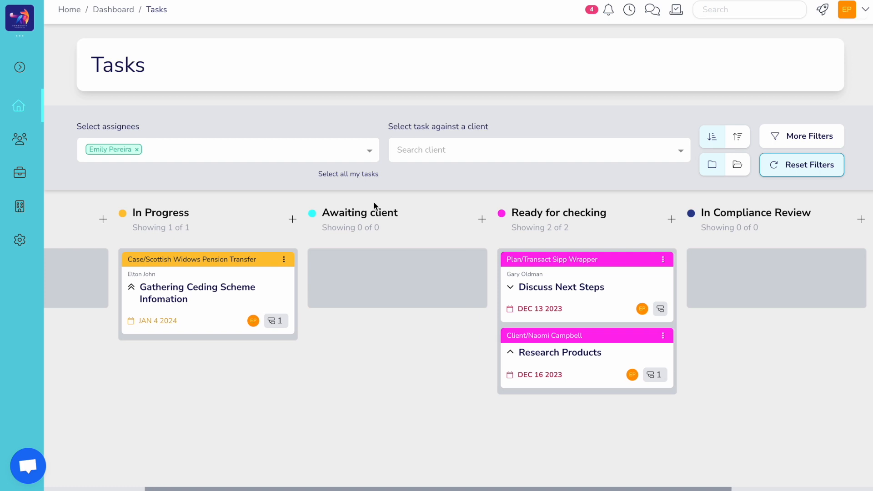